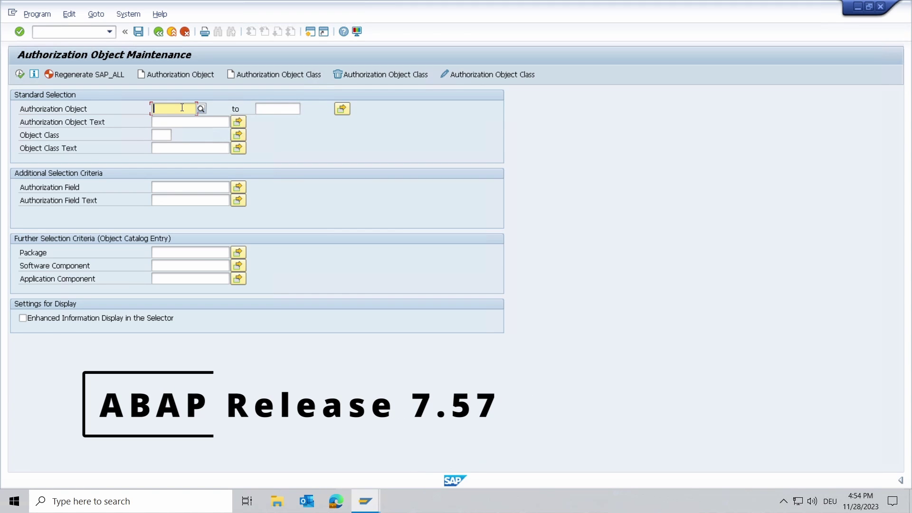
Enter S_DBG, change the authorization object to S_DEVELOP, and display it
{"action": "type", "text": "S_DBG"}
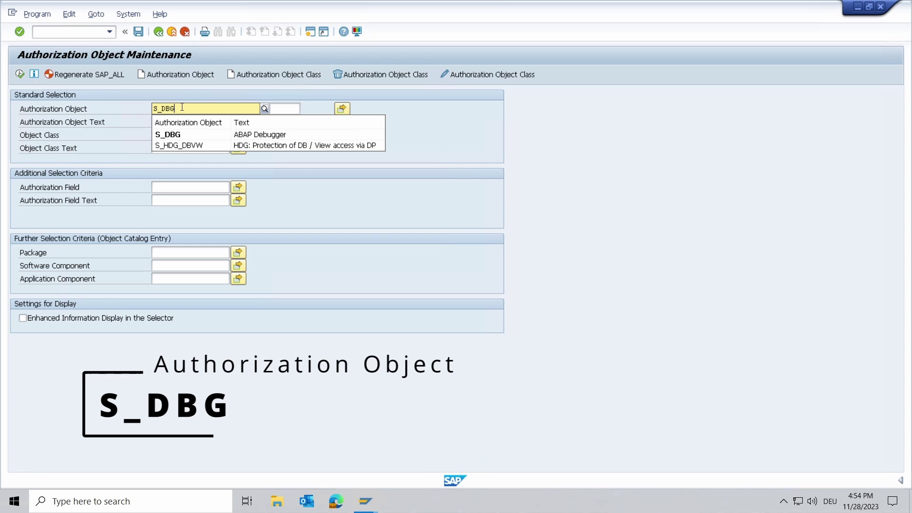
{"action": "left_click", "coordinate": [440, 119]}
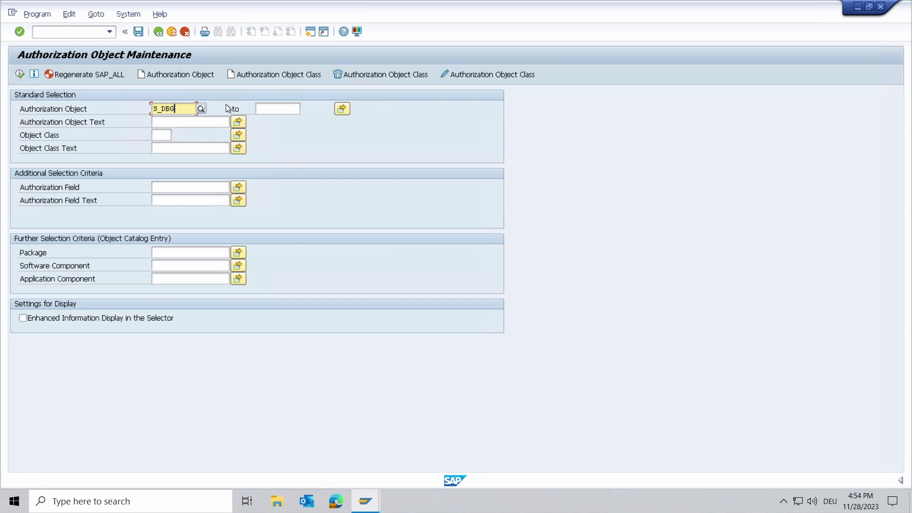
{"action": "left_click_drag", "start_coordinate": [166, 108], "coordinate": [211, 107]}
{"action": "type", "text": "DEVELOP"}
{"action": "key", "text": "Return"}
{"action": "left_click", "coordinate": [17, 74]}
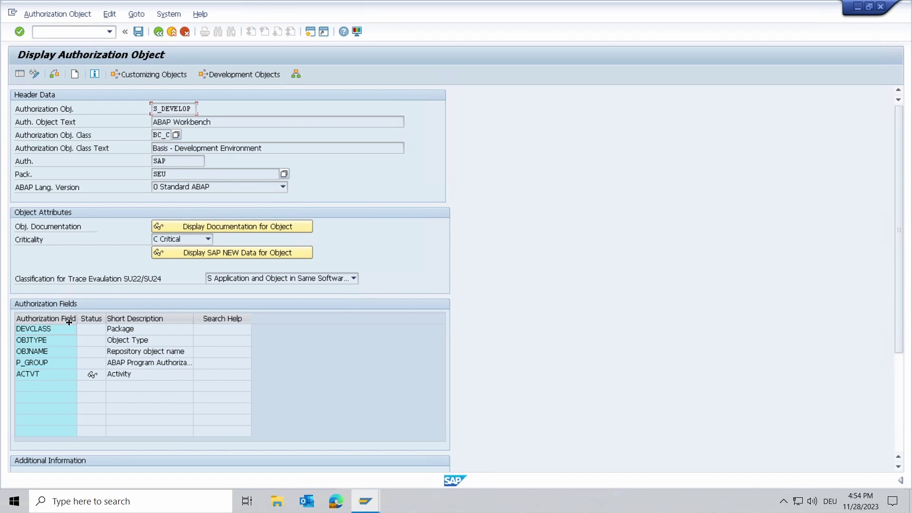
Inspect S_DEVELOP's DEVCLASS and P_GROUP field rows, then select the object name
{"action": "left_click", "coordinate": [53, 330]}
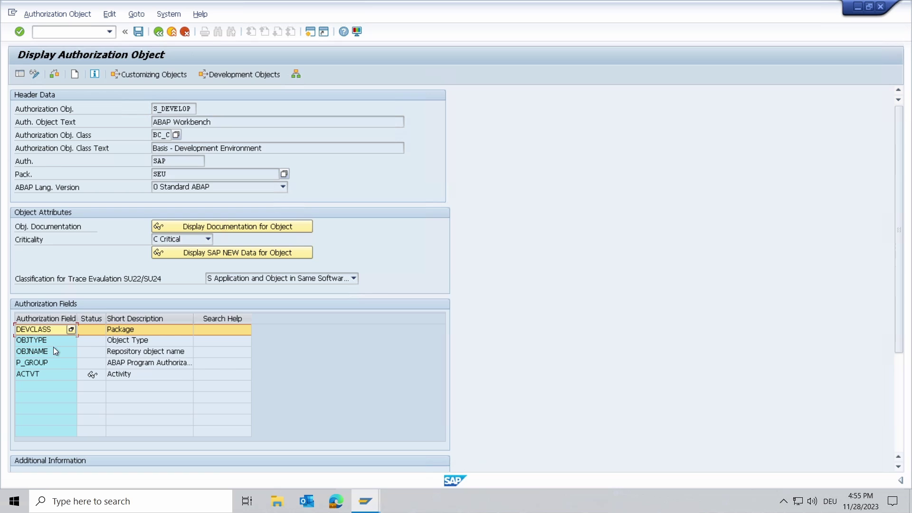
{"action": "left_click", "coordinate": [53, 363]}
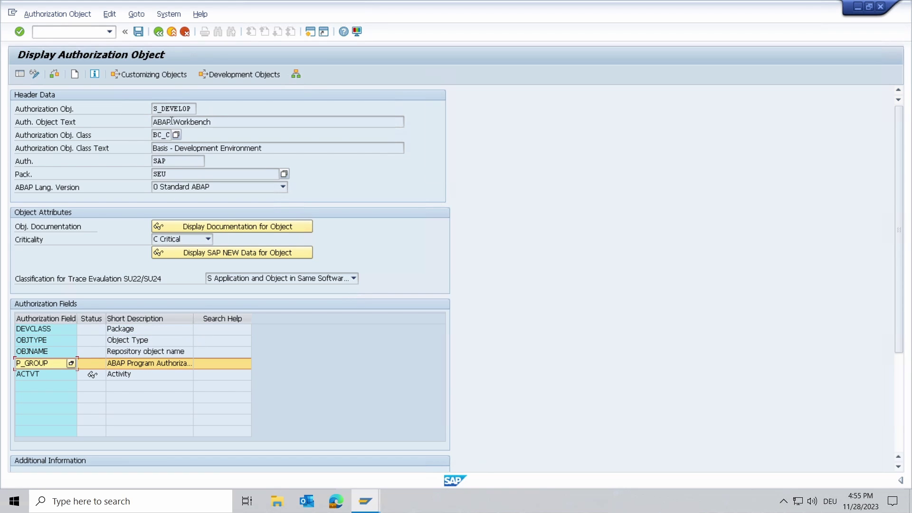
{"action": "double_click", "coordinate": [193, 109]}
Return to the selection screen and replace S_DEVELOP with S_DBG
{"action": "key", "text": "F3"}
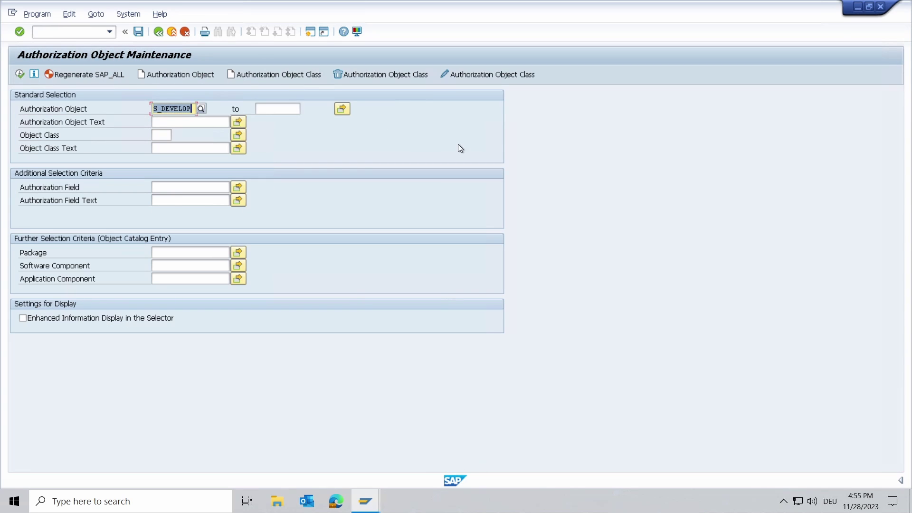
{"action": "left_click_drag", "start_coordinate": [167, 109], "coordinate": [229, 104]}
{"action": "type", "text": "DBG"}
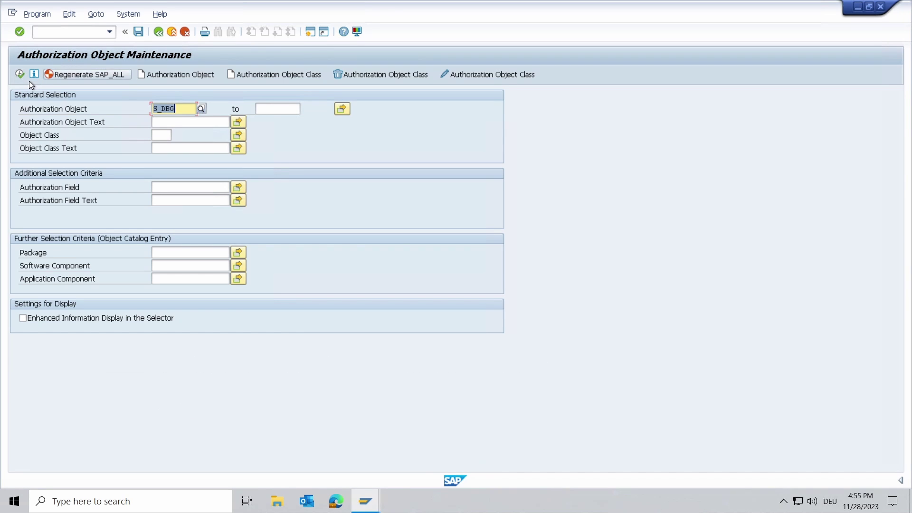
Display S_DBG and check its ABAP Lang. Version and Criticality options
{"action": "left_click", "coordinate": [19, 75]}
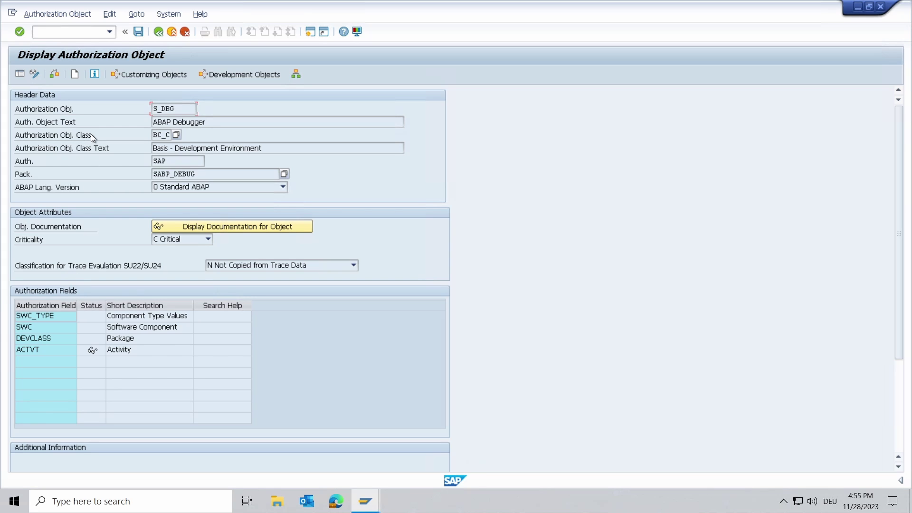
{"action": "left_click", "coordinate": [211, 189]}
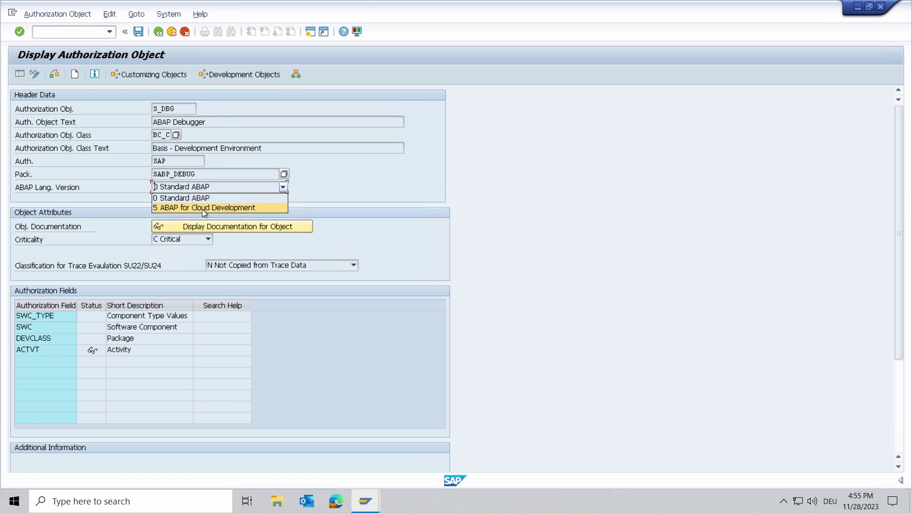
{"action": "left_click", "coordinate": [119, 190]}
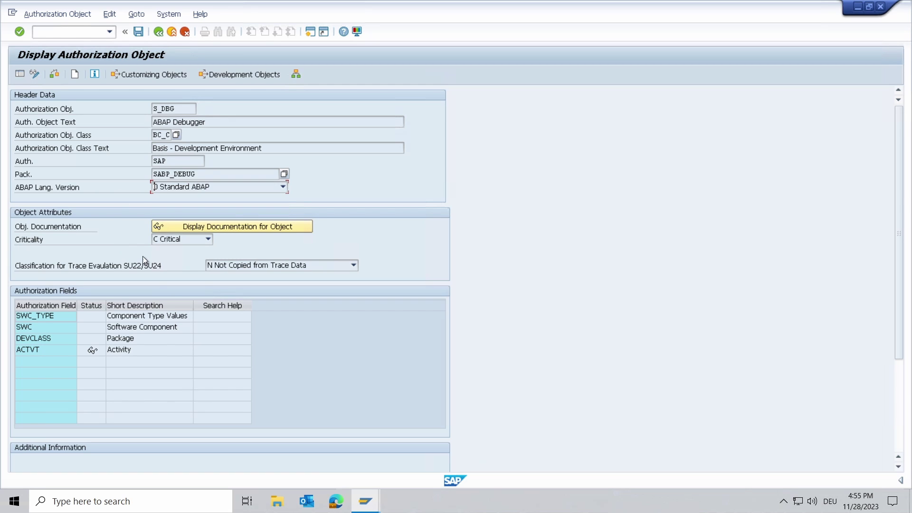
{"action": "left_click", "coordinate": [190, 242]}
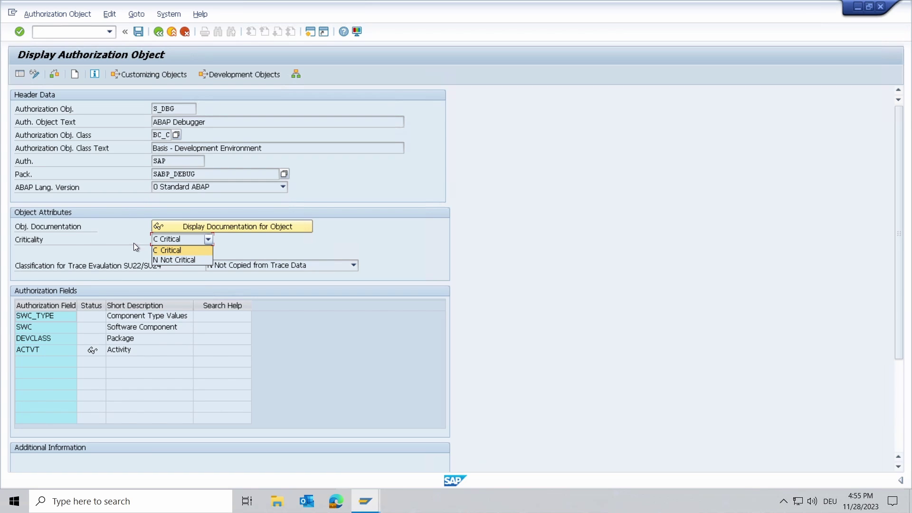
Keep criticality at C Critical and select the S_DBG object name
{"action": "left_click", "coordinate": [98, 247]}
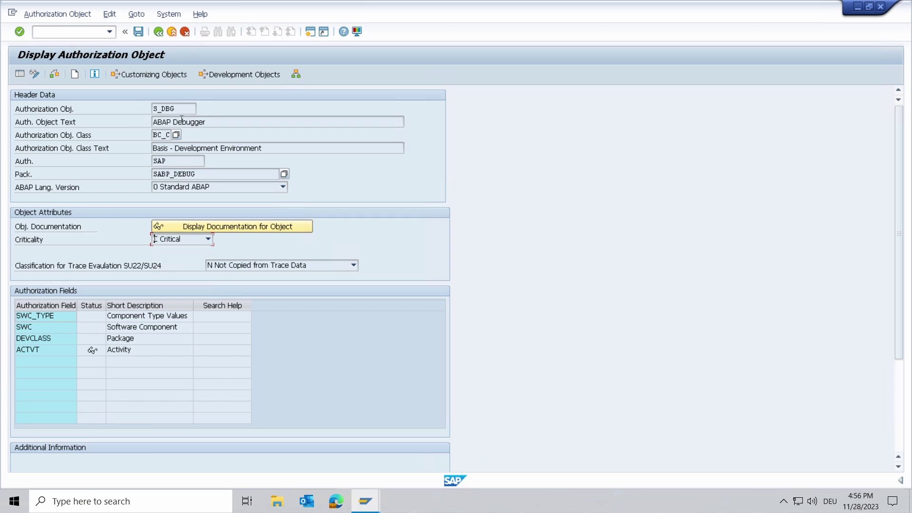
{"action": "left_click_drag", "start_coordinate": [183, 110], "coordinate": [139, 110]}
{"action": "left_click", "coordinate": [52, 317]}
{"action": "left_click", "coordinate": [54, 327]}
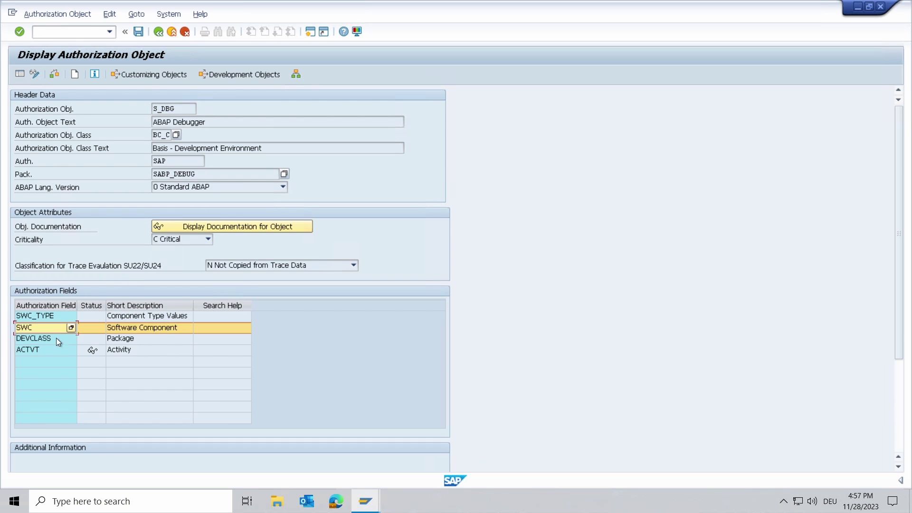
{"action": "left_click", "coordinate": [56, 338]}
{"action": "left_click", "coordinate": [60, 349]}
{"action": "left_click", "coordinate": [56, 316]}
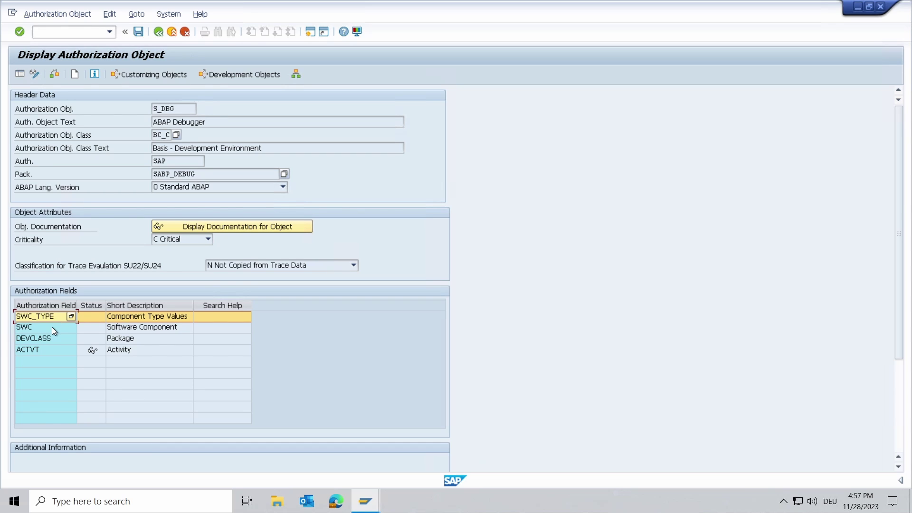
{"action": "left_click", "coordinate": [54, 329]}
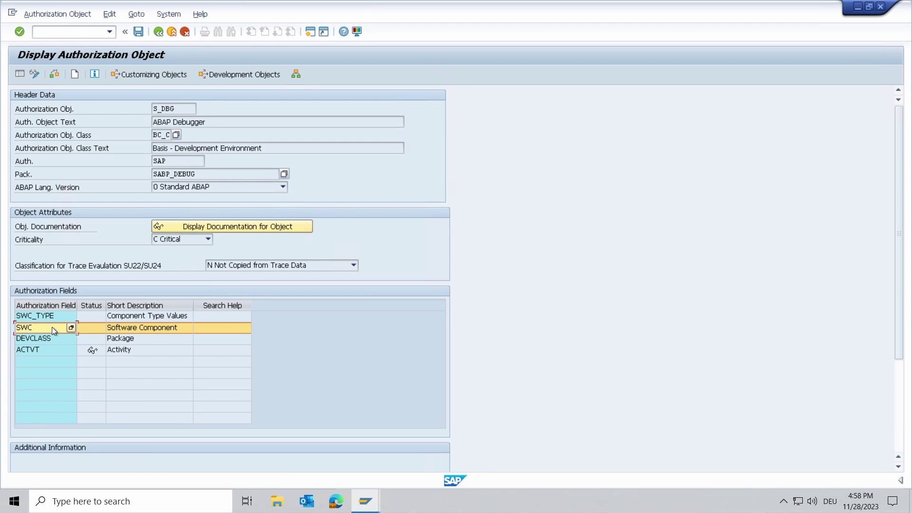
{"action": "left_click", "coordinate": [52, 339]}
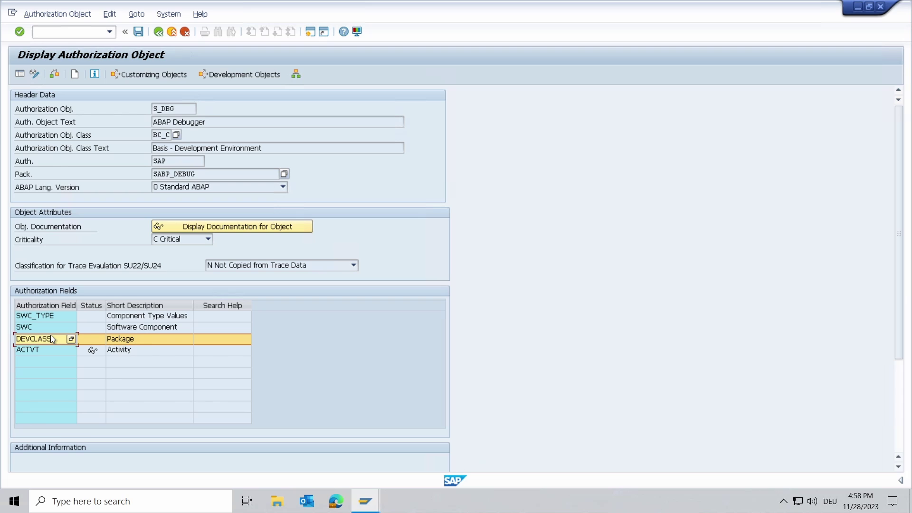
Show ACTVT's permitted values and review the 02 Change, 03 Display and 32 Save entries
{"action": "left_click", "coordinate": [56, 352]}
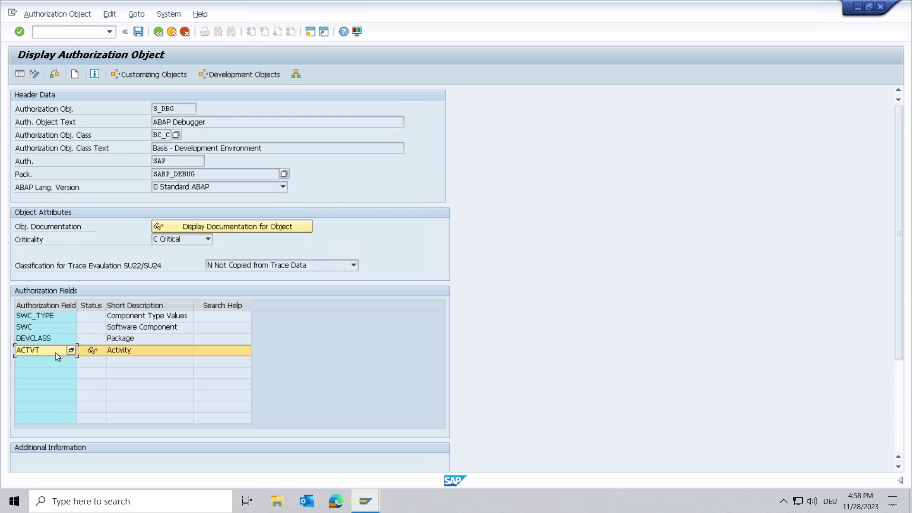
{"action": "left_click", "coordinate": [89, 350]}
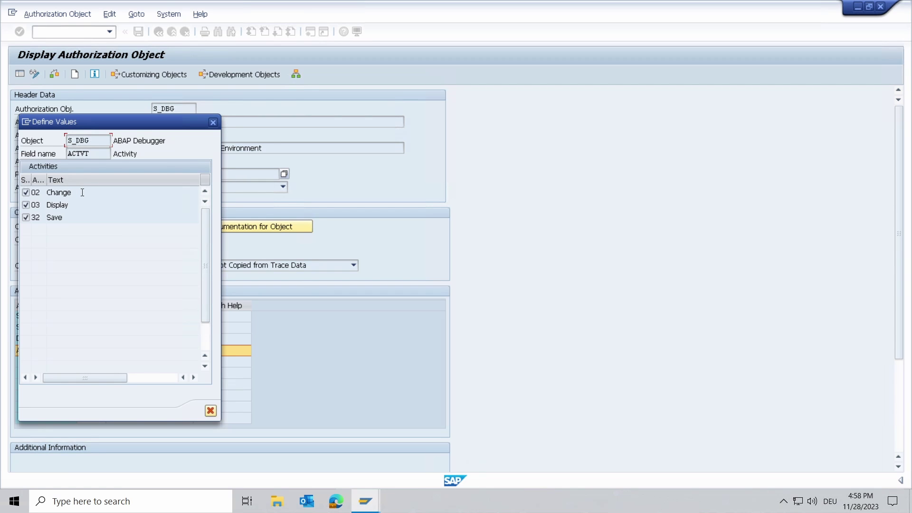
{"action": "left_click_drag", "start_coordinate": [82, 203], "coordinate": [47, 193]}
{"action": "left_click", "coordinate": [113, 204]}
{"action": "left_click", "coordinate": [92, 219]}
Close the Define Values dialog and focus the S_DBG object name field
{"action": "left_click", "coordinate": [213, 122]}
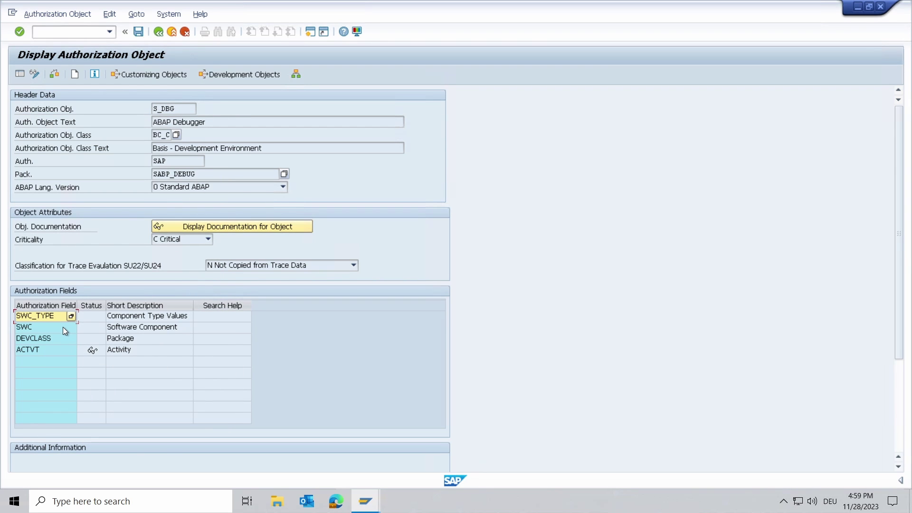
{"action": "left_click", "coordinate": [184, 108]}
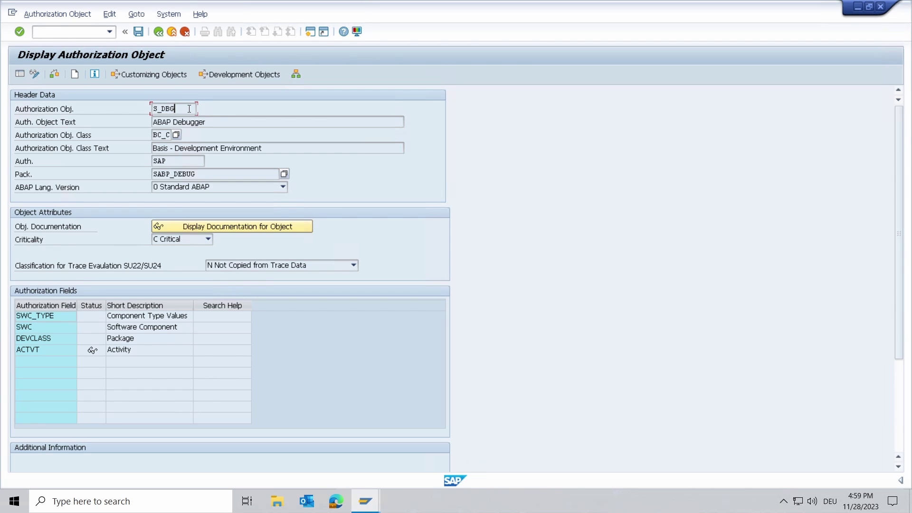